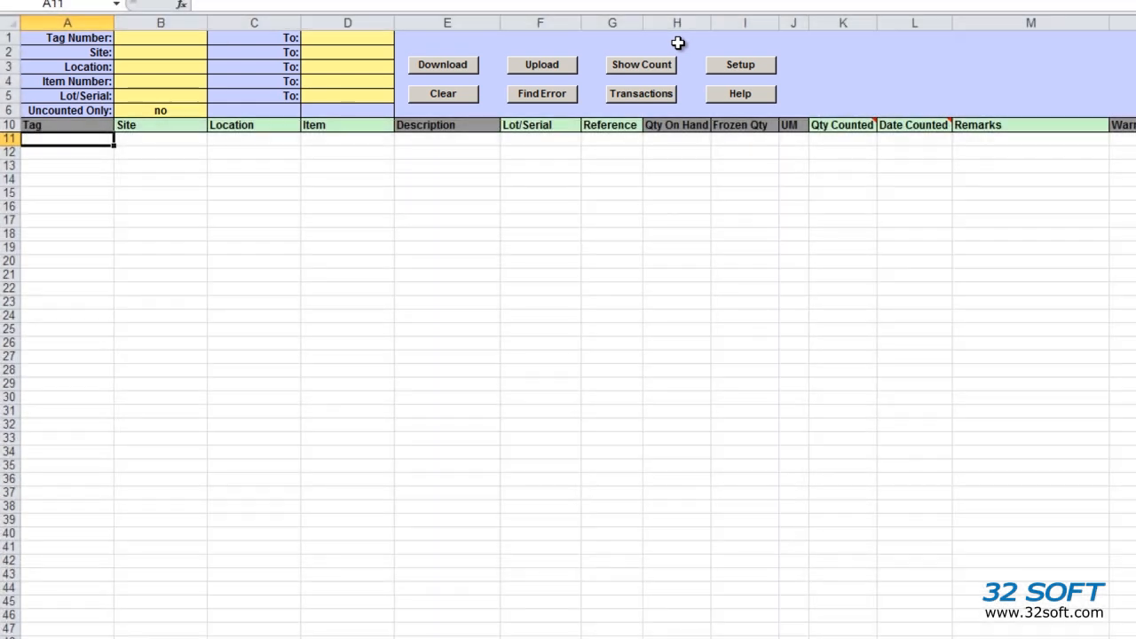
Select the TEST database in Setup and confirm the selection message.
click(741, 71)
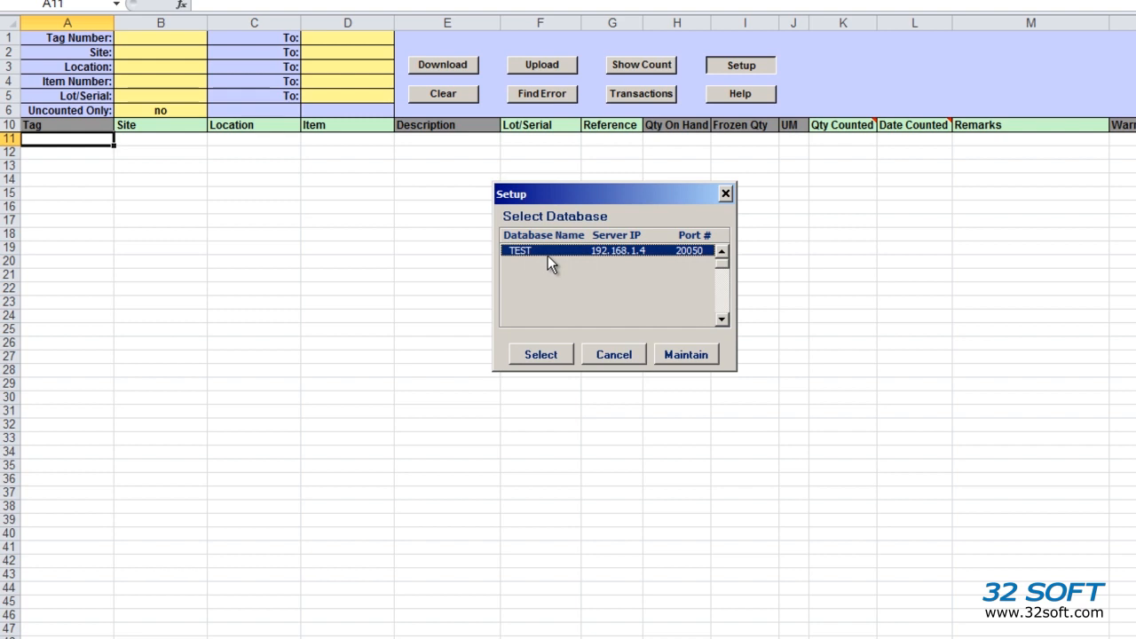
click(546, 356)
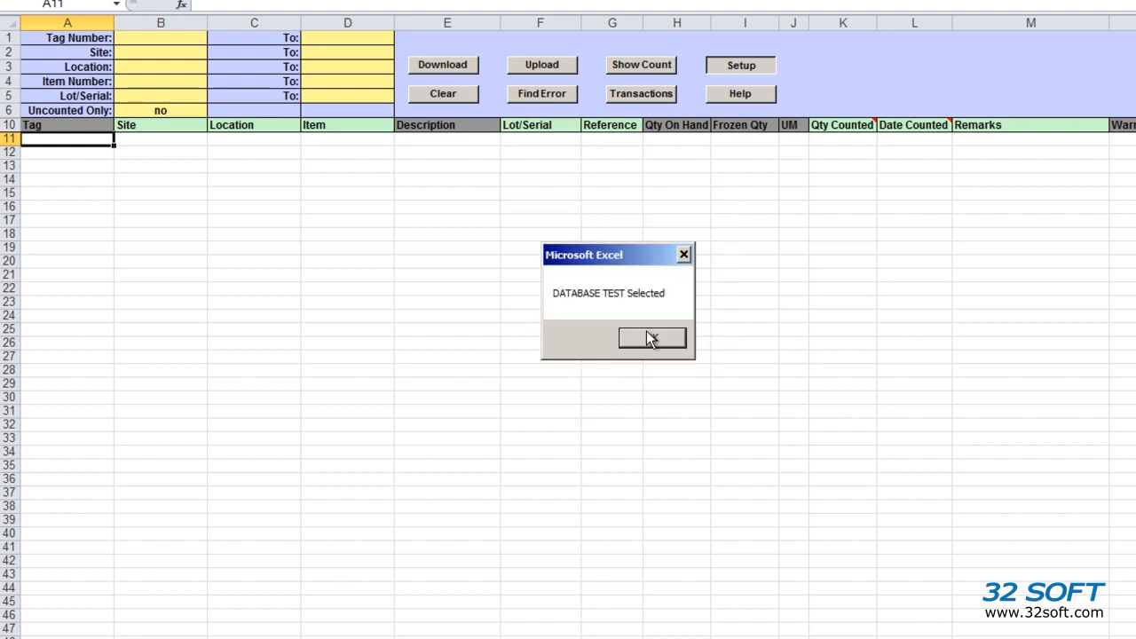
click(652, 339)
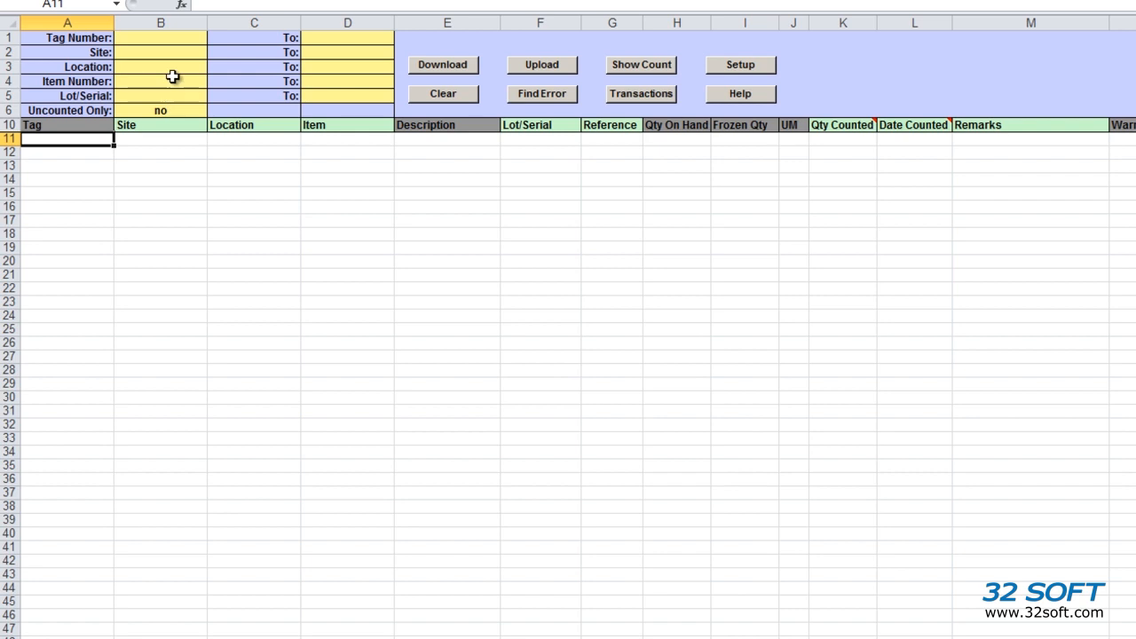
Enter 1250 as the starting Tag Number and start the tag download.
click(168, 34)
text(125)
key(Return)
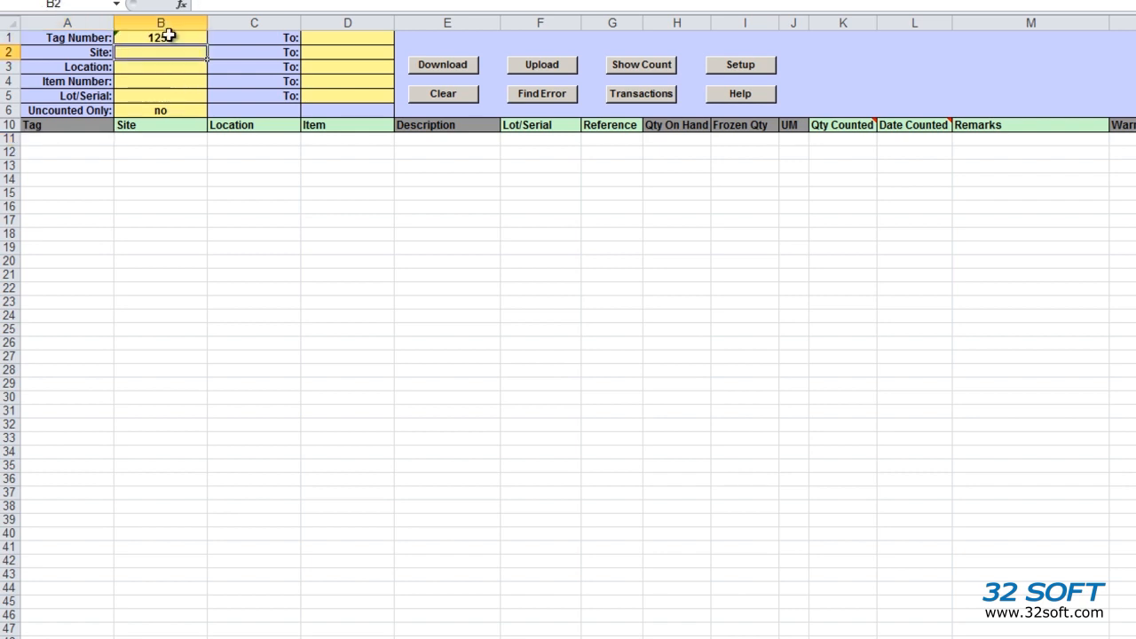
click(452, 70)
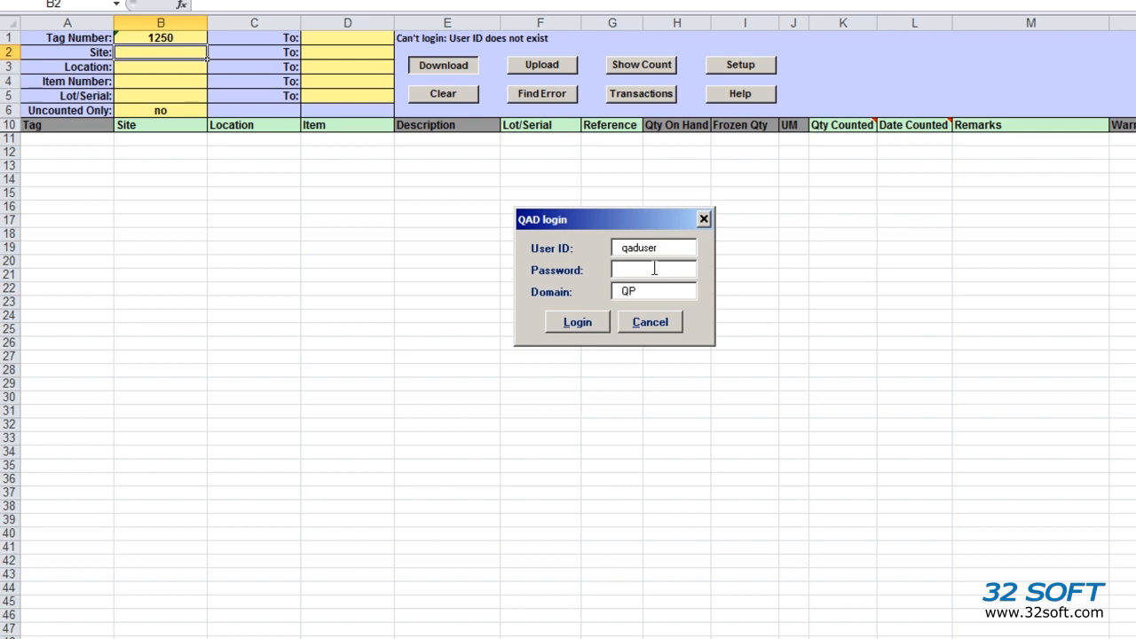
Log in to QAD with a replacement user ID and the account password to download tags 1250–1274.
drag(677, 247, 541, 247)
text(mfg)
key(Tab)
text(qad)
key(Return)
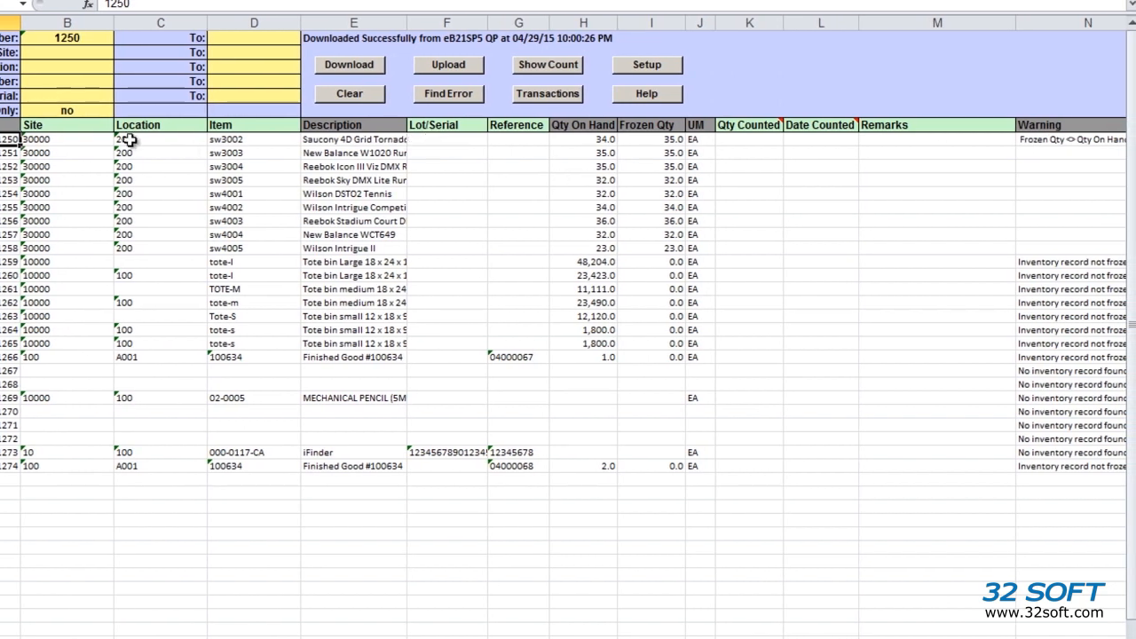
click(249, 142)
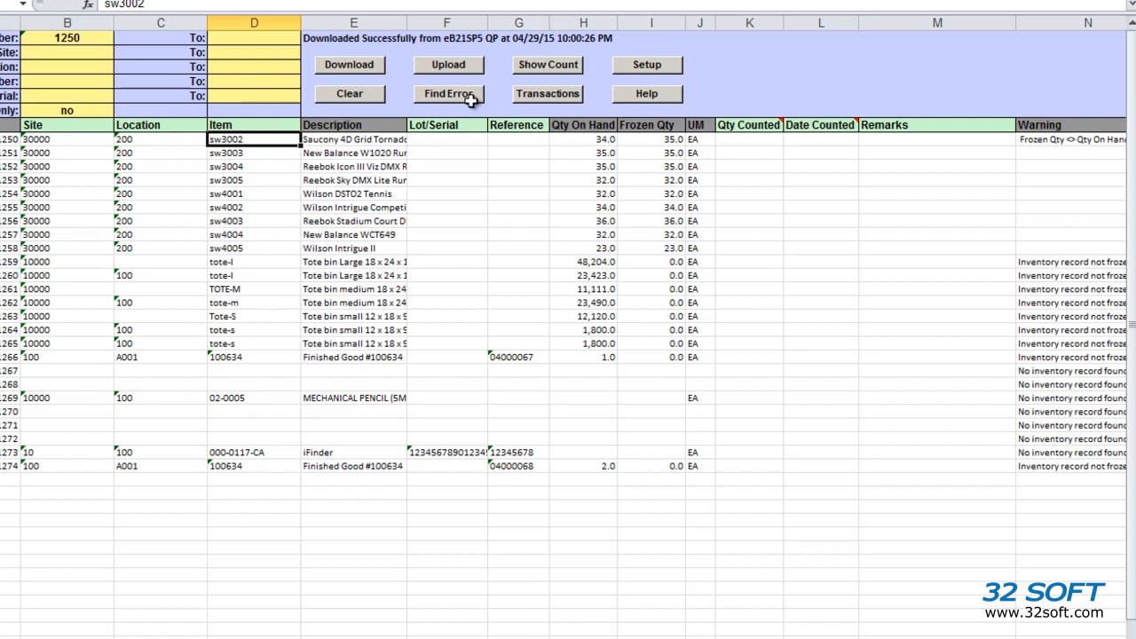
click(558, 95)
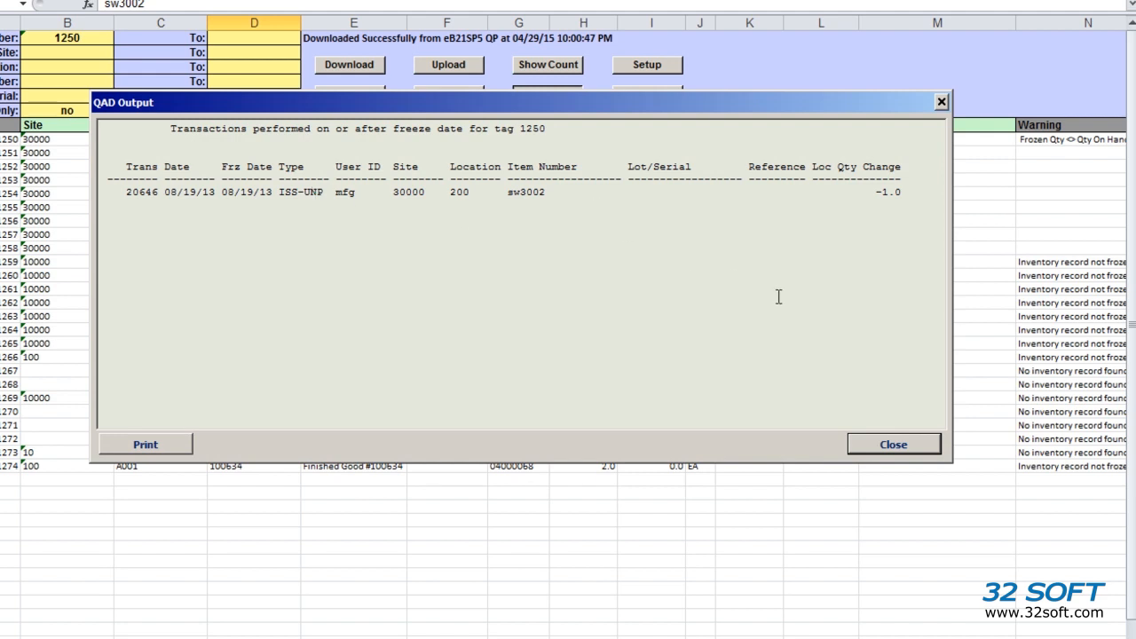
click(888, 445)
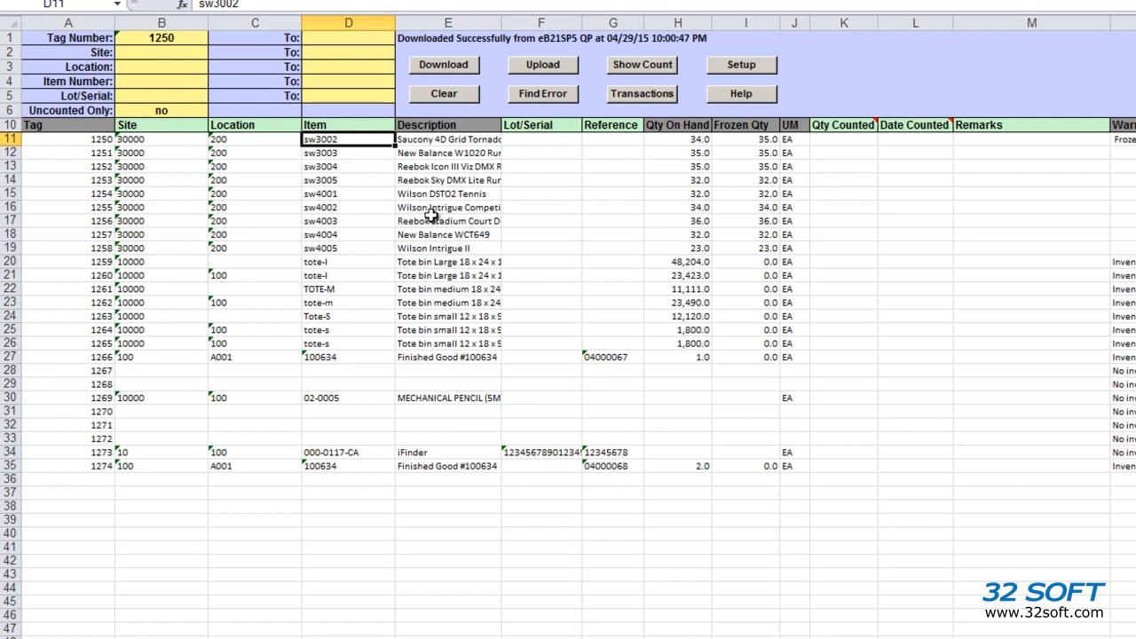
Enter counted quantities 35, 34, 33 and onward for tags 1250–1254, plus tag 1269's count.
click(858, 144)
text(35)
key(Return)
text(34)
key(Return)
text(33)
key(Return)
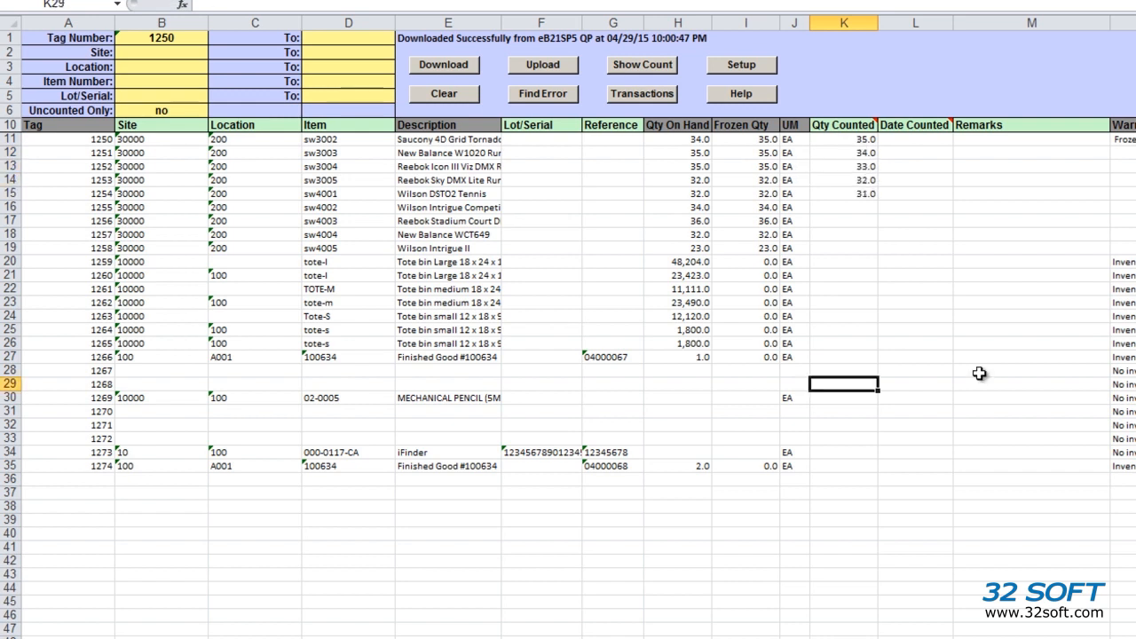
key(Return)
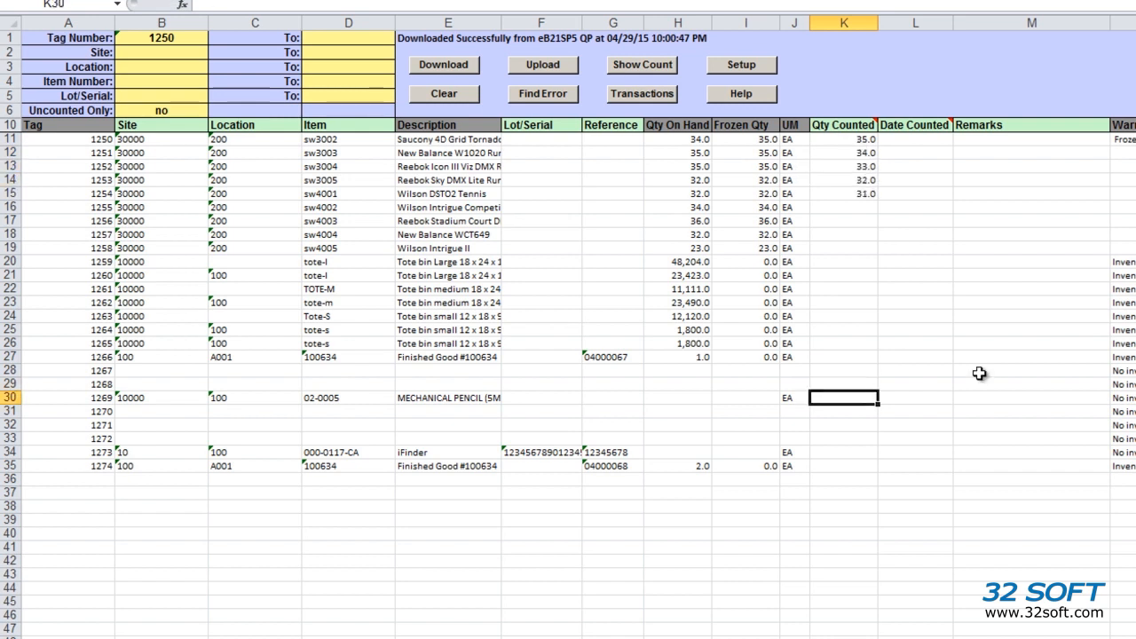
text(3)
key(Left)
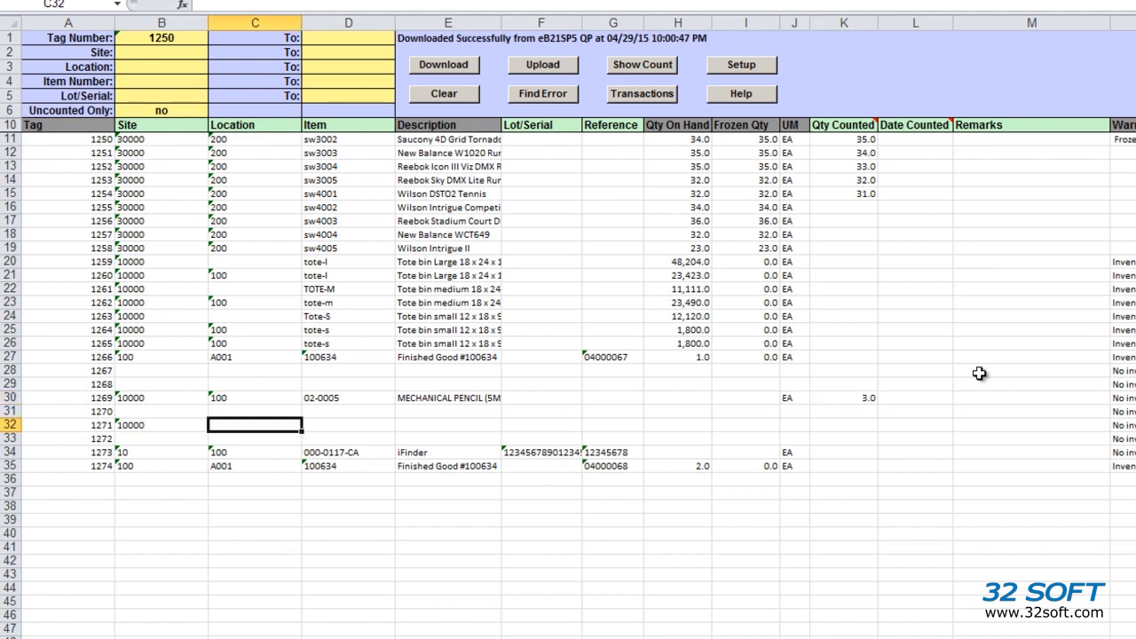
Fill in tag 1271's location 2000 and item 02-0005.
text(2000)
key(Tab)
text(02-0005)
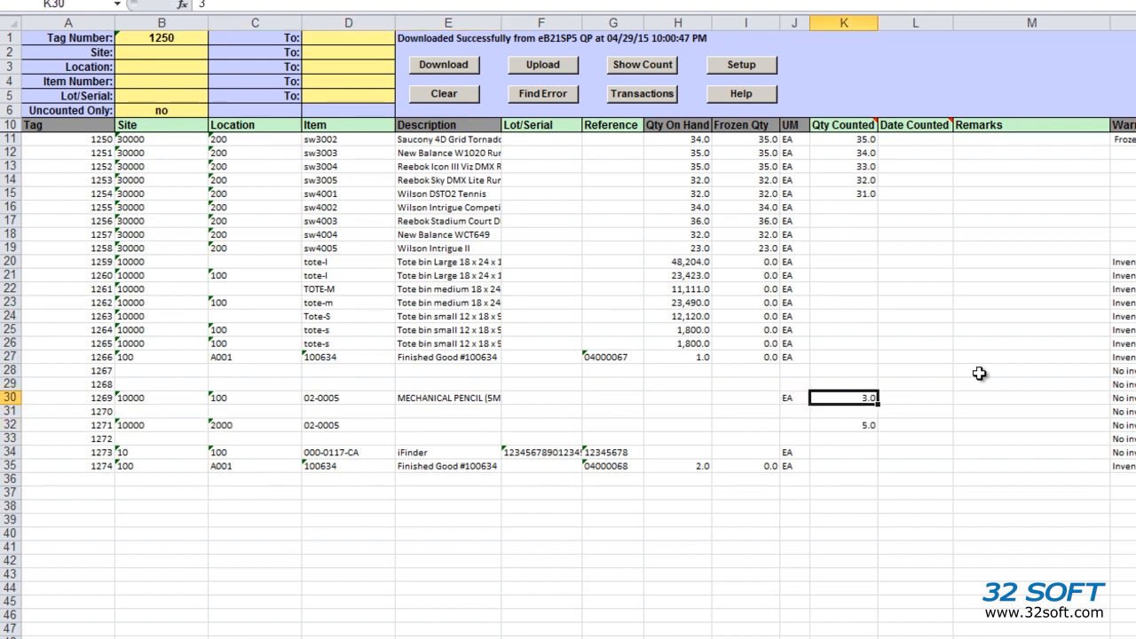
text(3a)
key(Return)
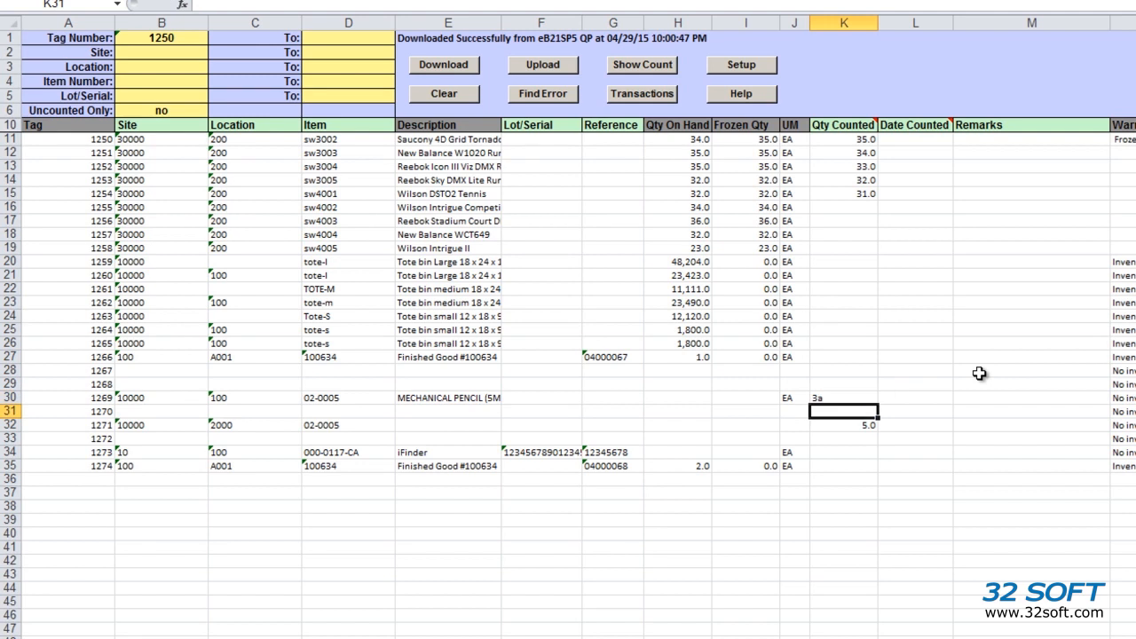
Attempt the upload, which flags tag 1269's count and tag 1271's location, then close the report.
click(549, 76)
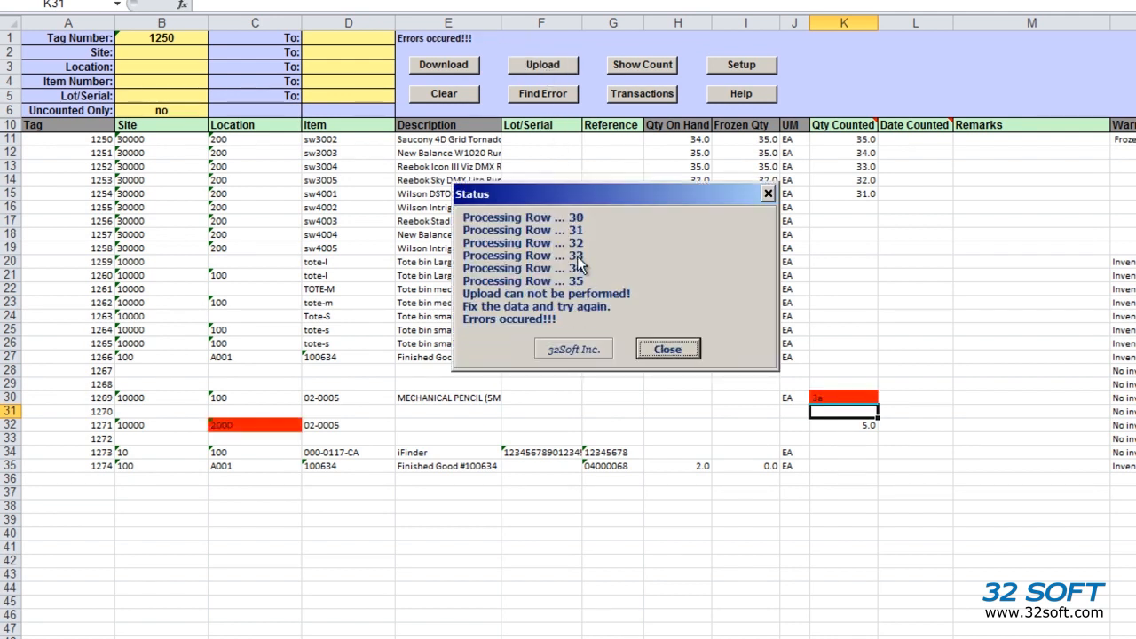
click(667, 349)
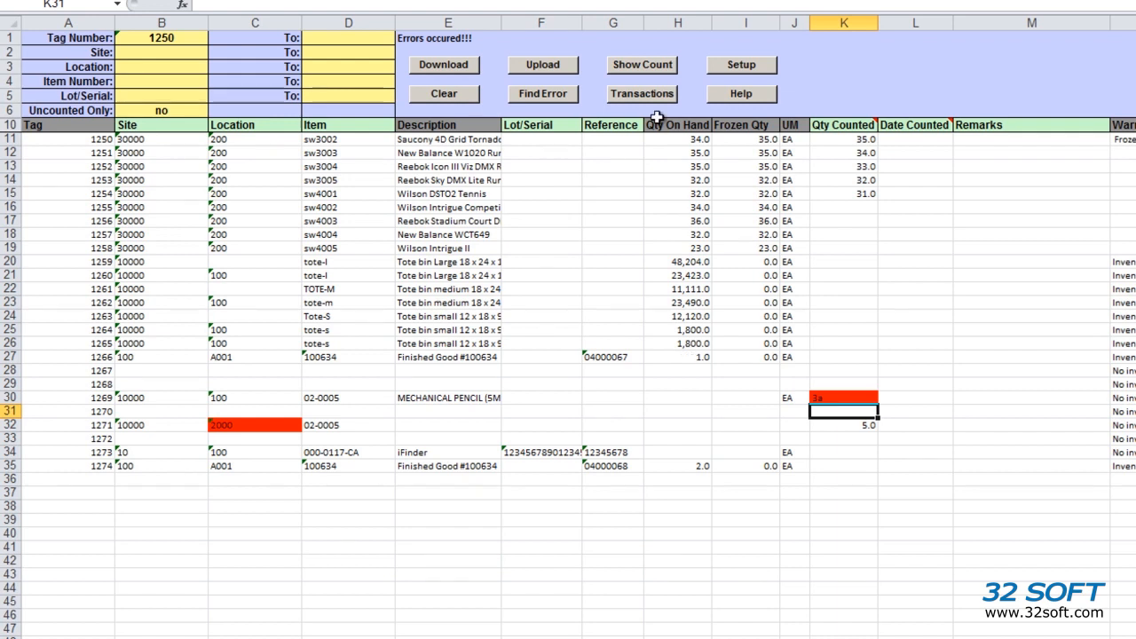
Jump to the first flagged error and change tag 1271's location to 200.
click(561, 95)
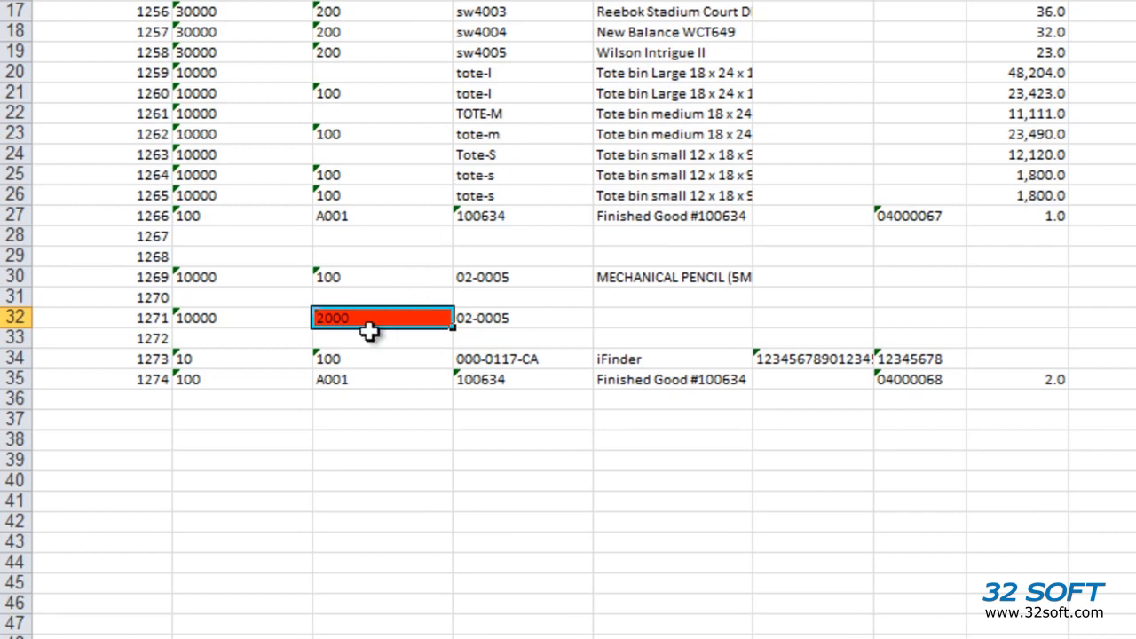
mouse_move(360, 318)
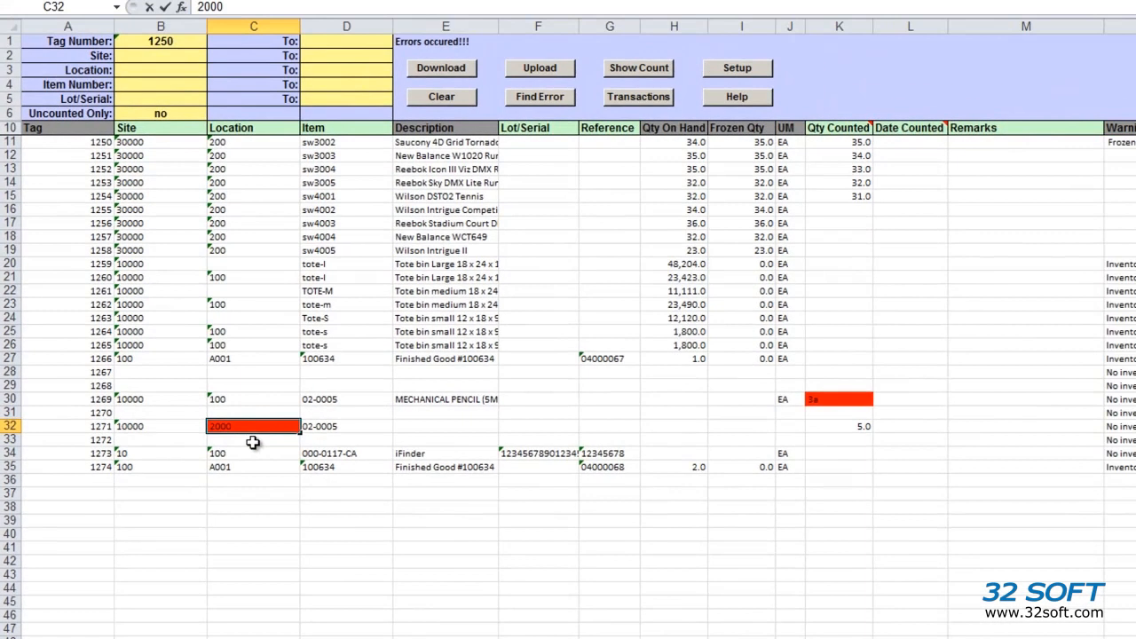
click(253, 442)
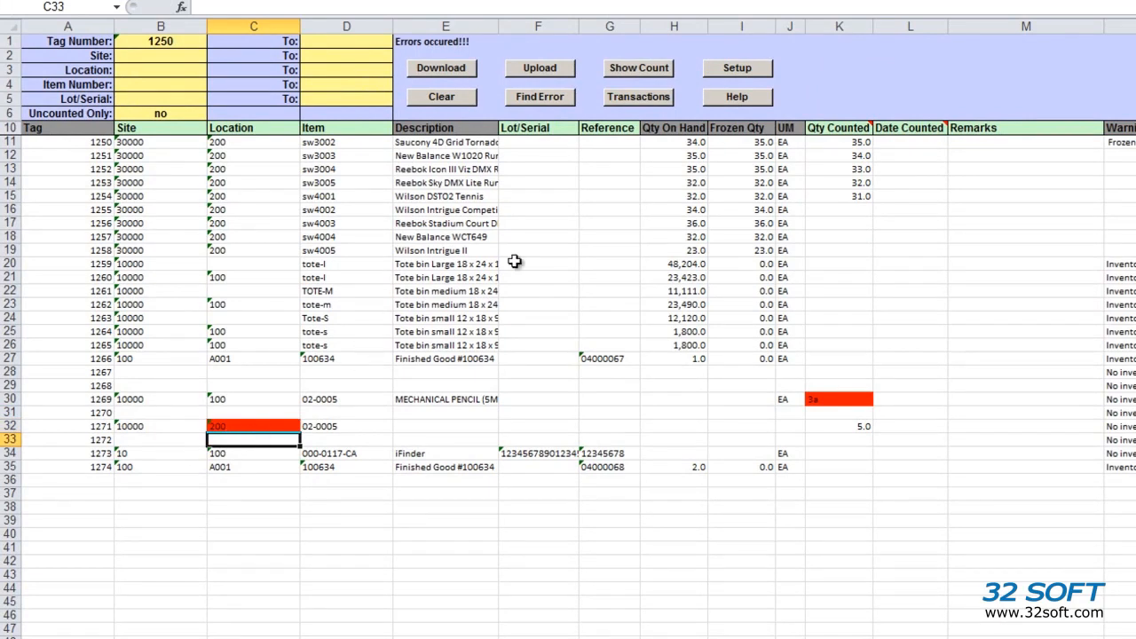
Correct tag 1269's count from 3a to 3 and check for remaining errors.
click(568, 100)
mouse_move(844, 400)
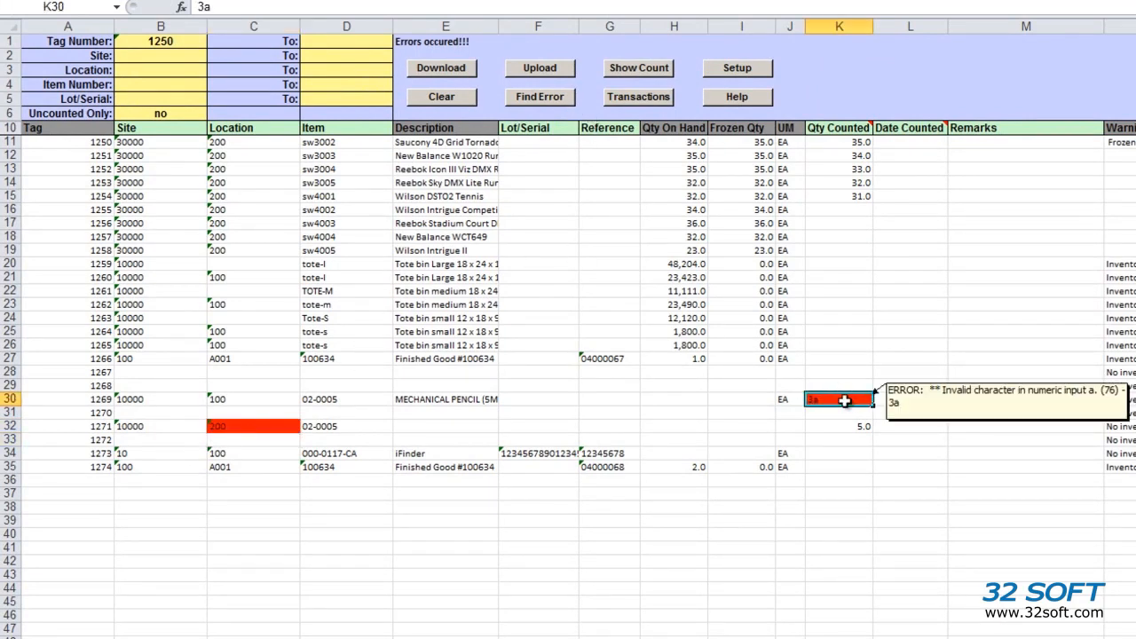
text(3)
key(Return)
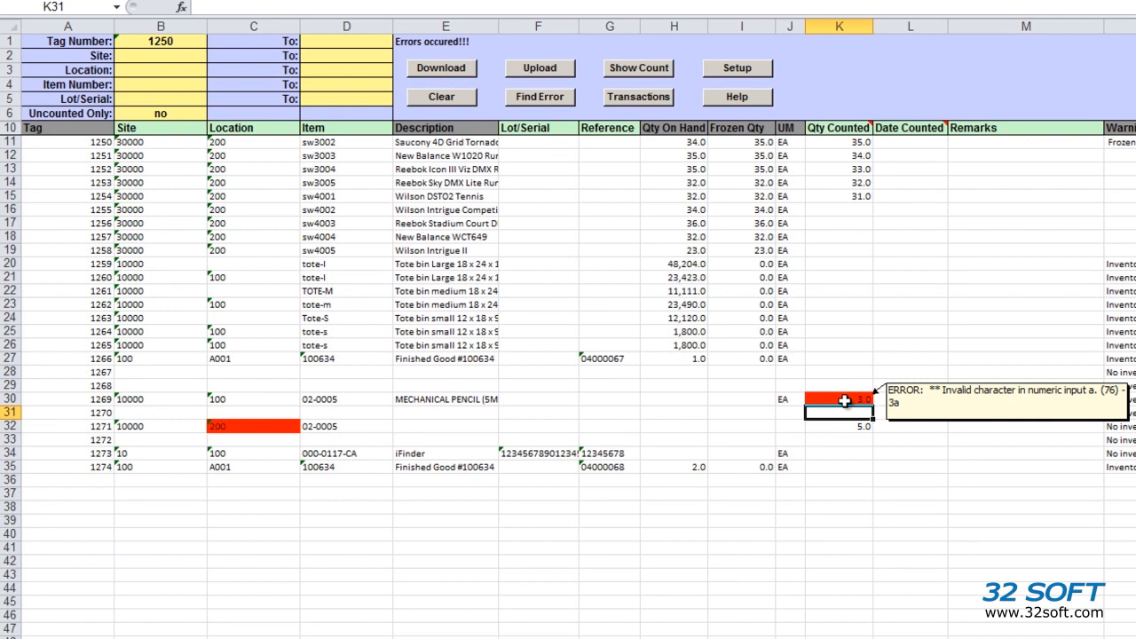
click(552, 99)
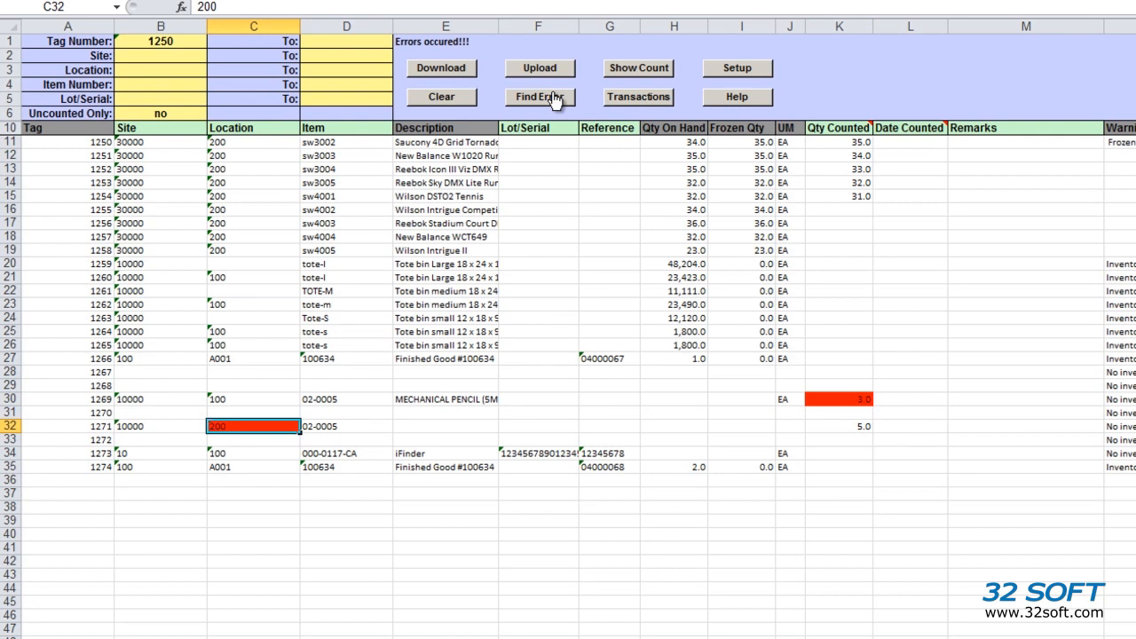
Upload the corrected counts, close the LOADED SUCCESSFULLY report, and select cell K32.
click(559, 74)
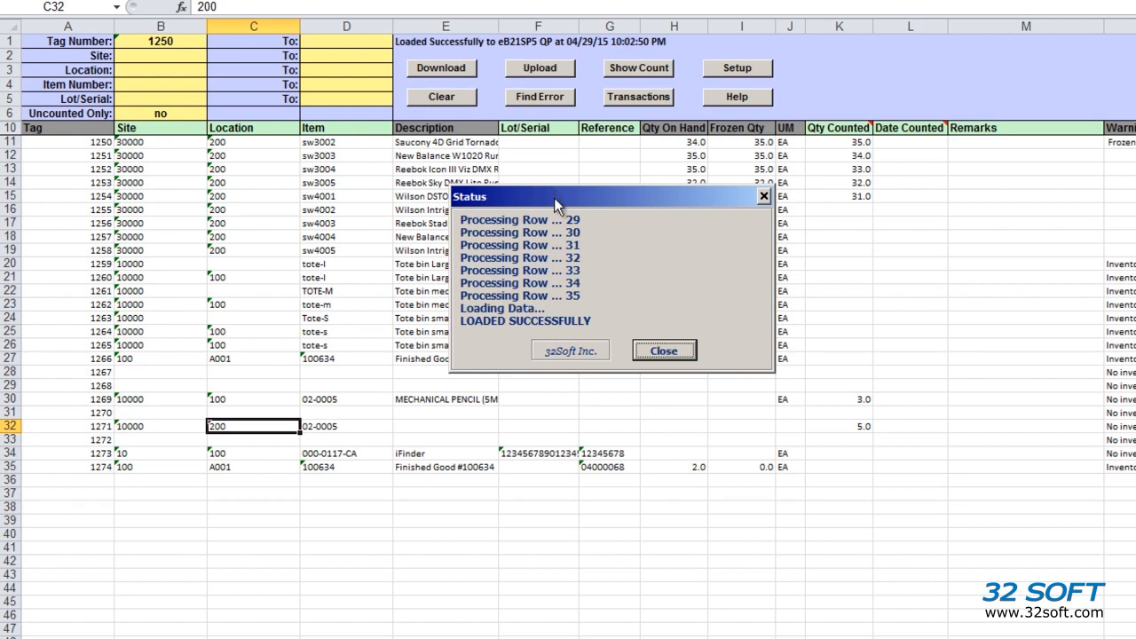
click(664, 351)
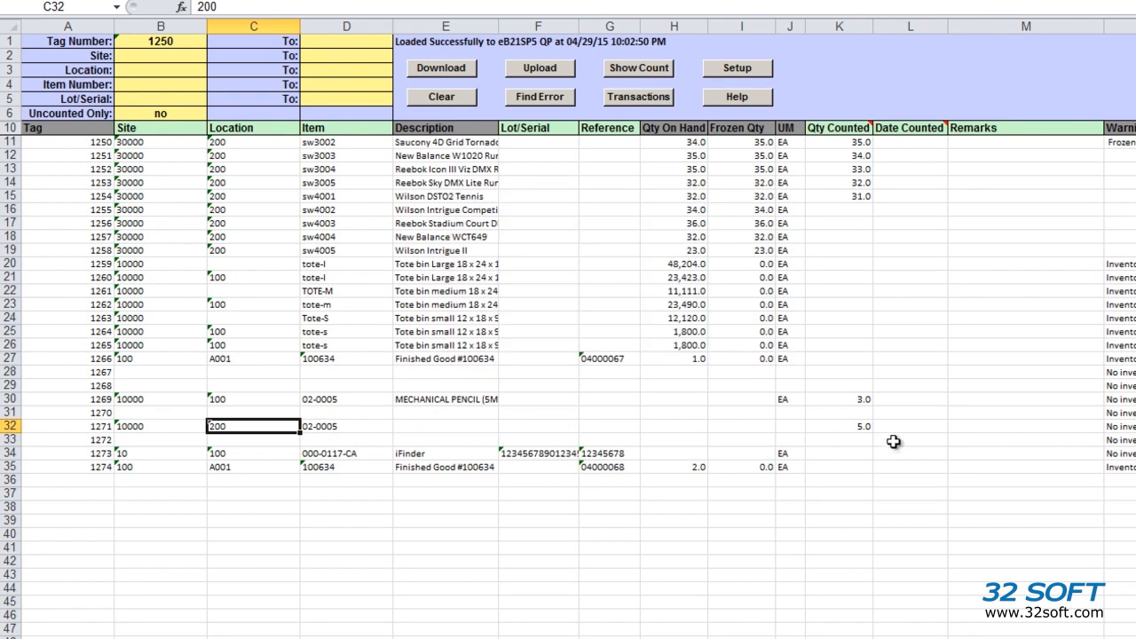
click(860, 427)
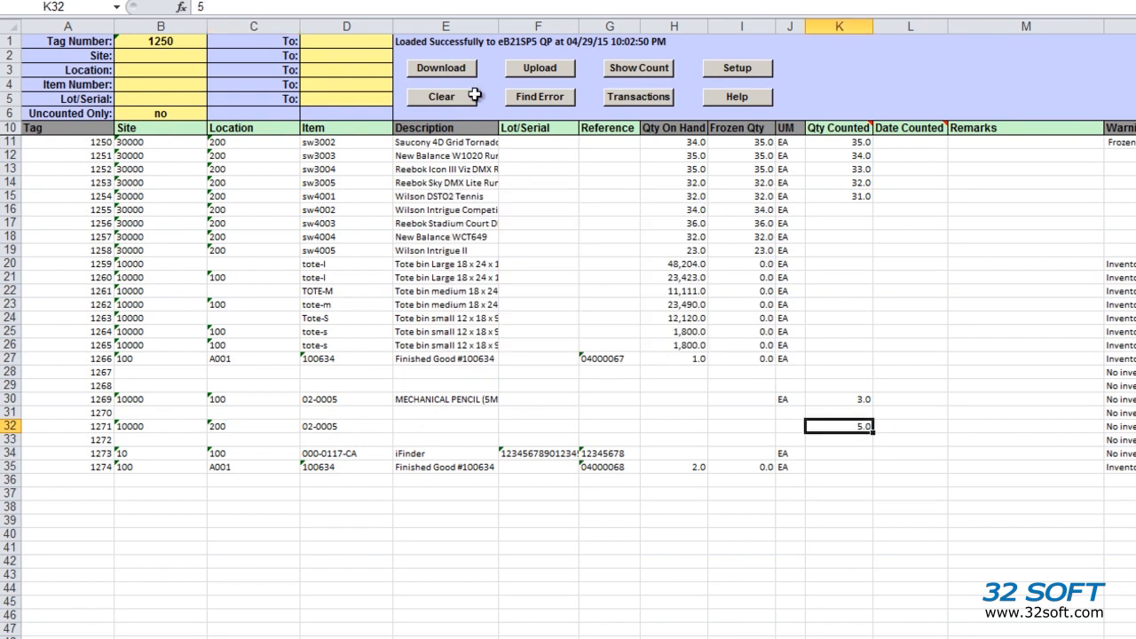
click(624, 68)
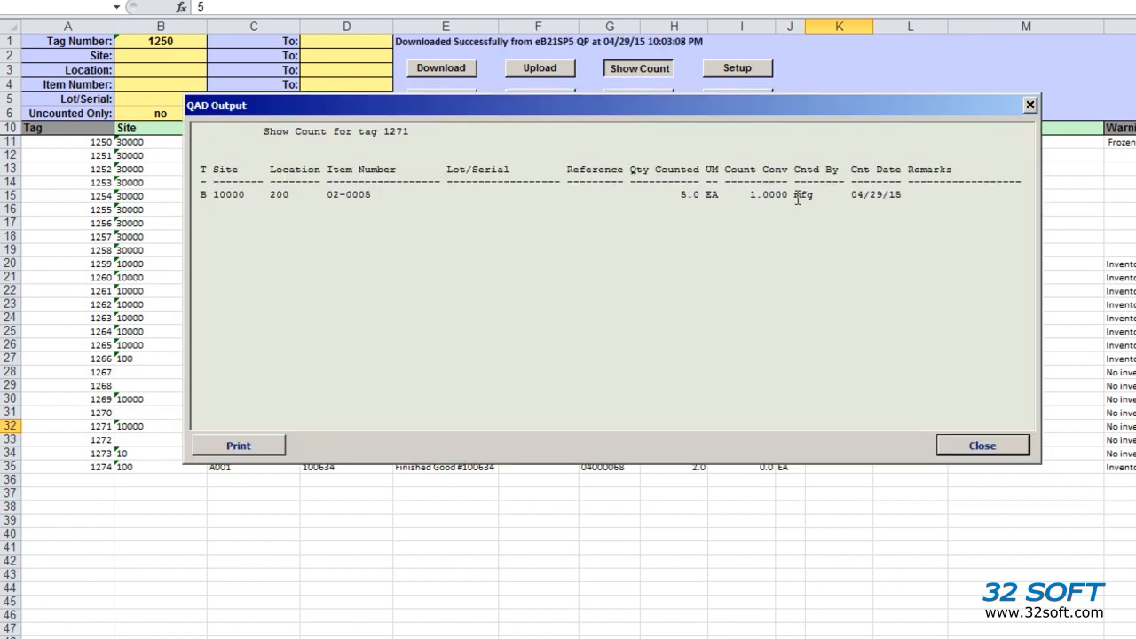
click(994, 448)
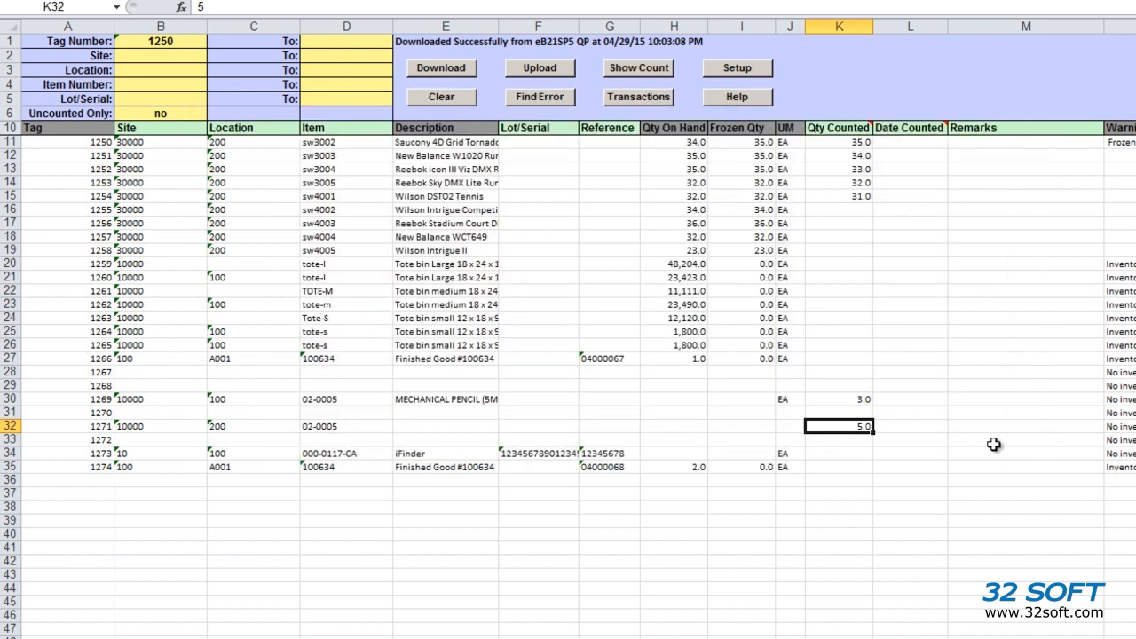